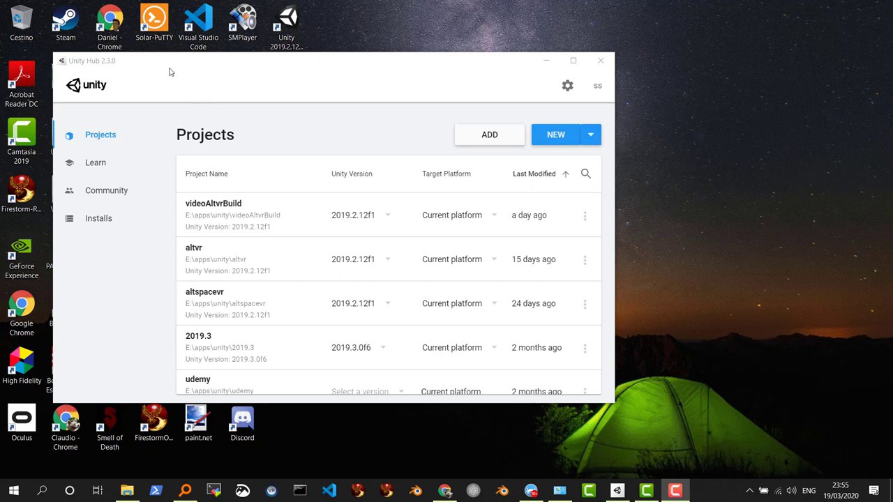
Bring Unity Hub to the front, showing its Projects list
click(196, 95)
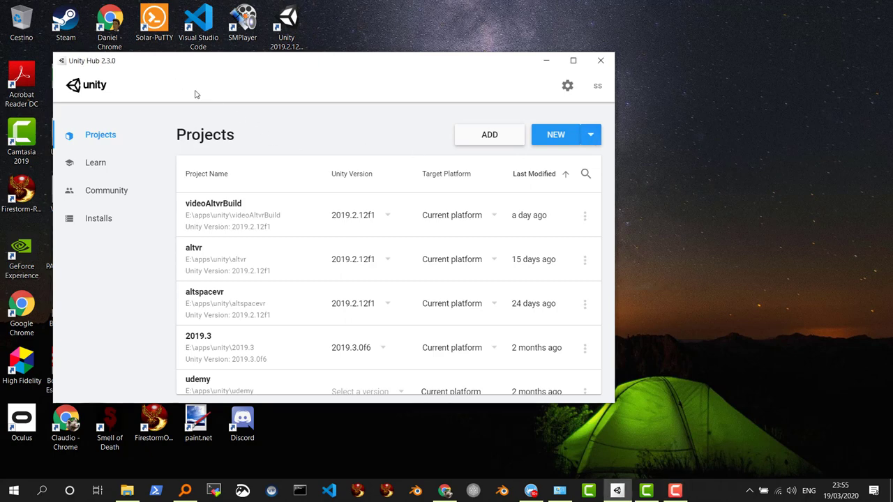
From Unity Hub's Installs page, add a Unity version via the download archive
click(106, 219)
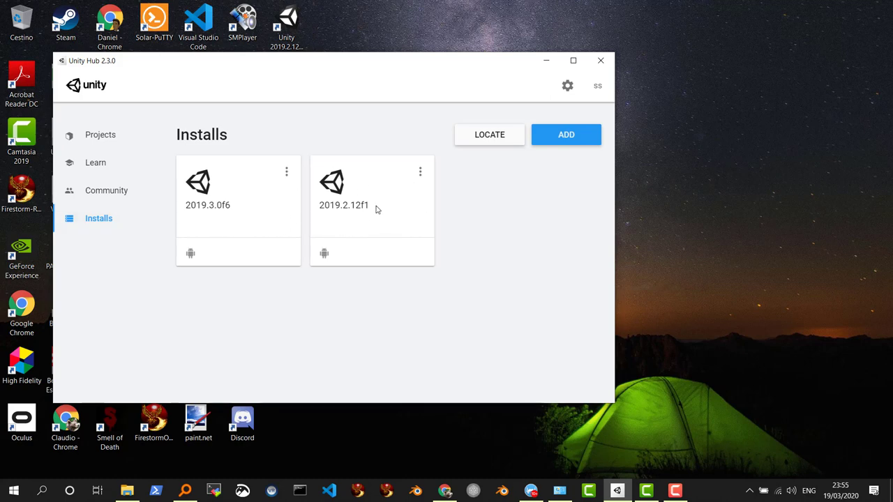
click(579, 137)
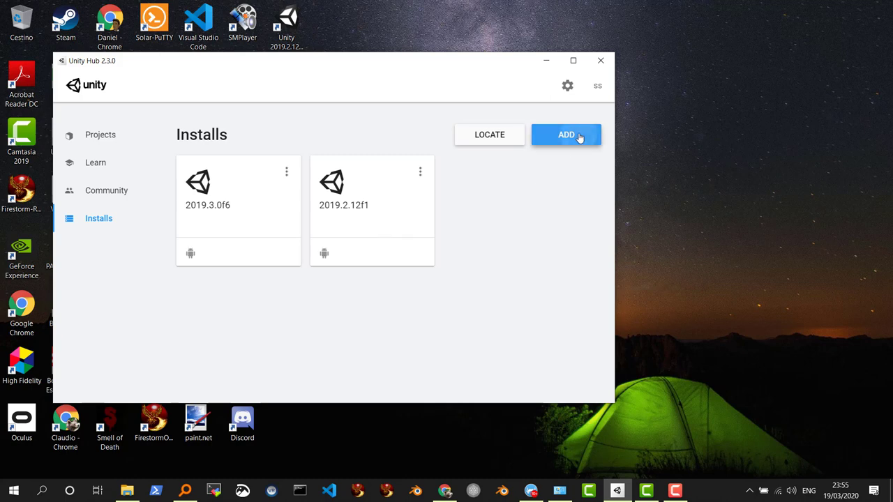
click(579, 137)
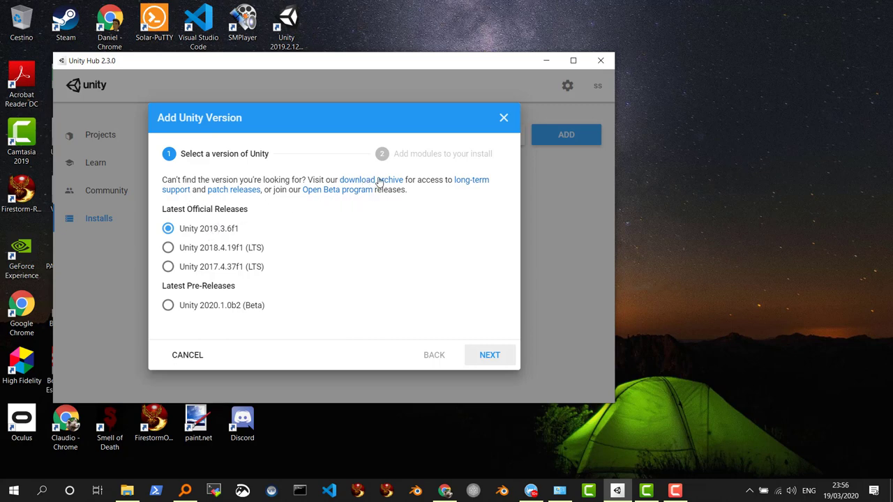
click(379, 180)
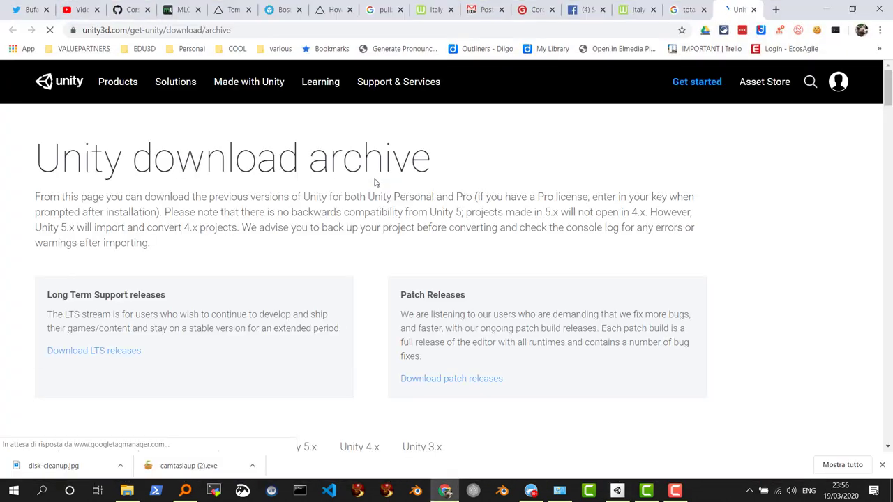
Find Unity 2019.2.12 in the archive and hand it to Unity Hub, allowing the browser prompt
scroll(272, 258, down, 3)
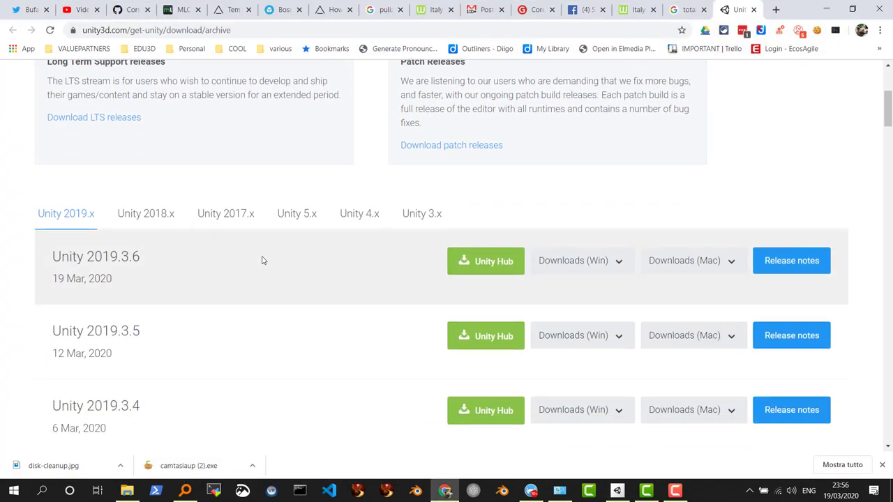
scroll(263, 260, down, 3)
scroll(262, 264, down, 2)
scroll(261, 265, down, 2)
scroll(263, 272, down, 2)
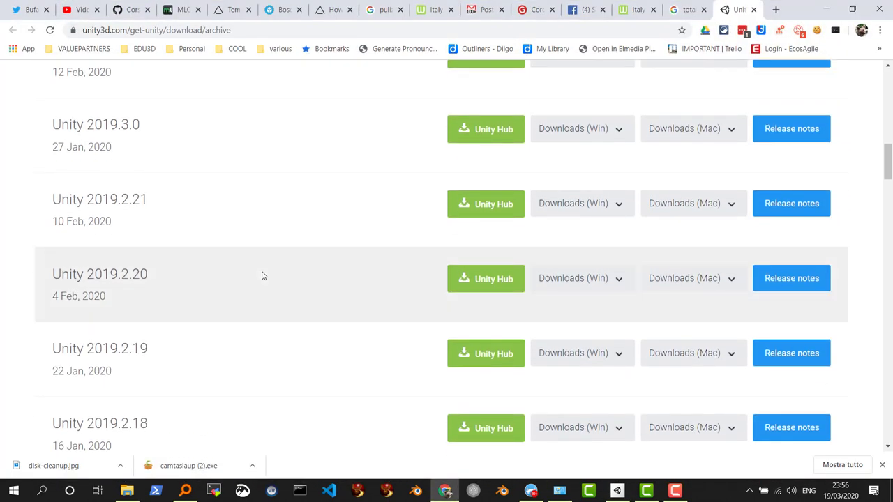
scroll(262, 275, down, 2)
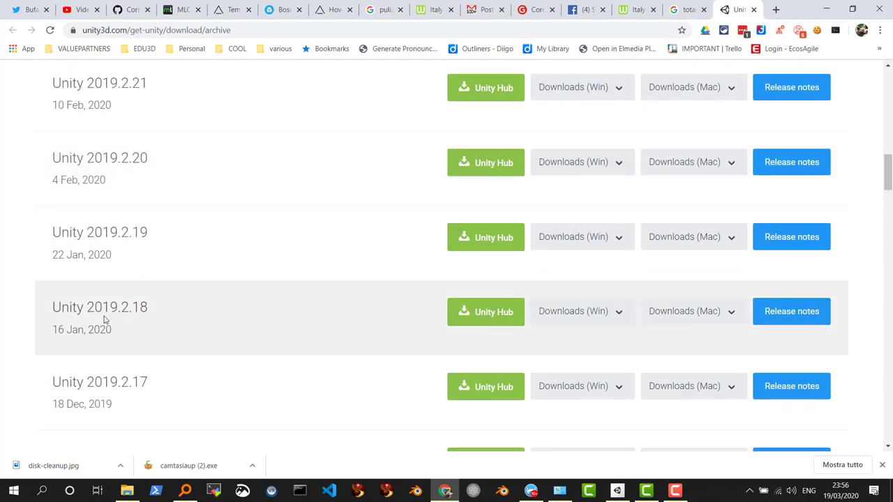
scroll(106, 319, down, 1)
scroll(105, 321, down, 2)
scroll(106, 324, down, 1)
scroll(105, 328, down, 2)
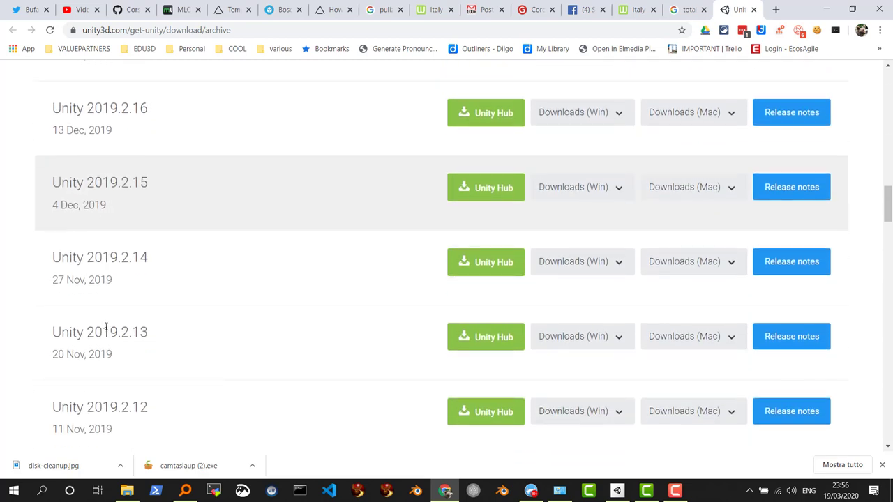
scroll(161, 345, down, 1)
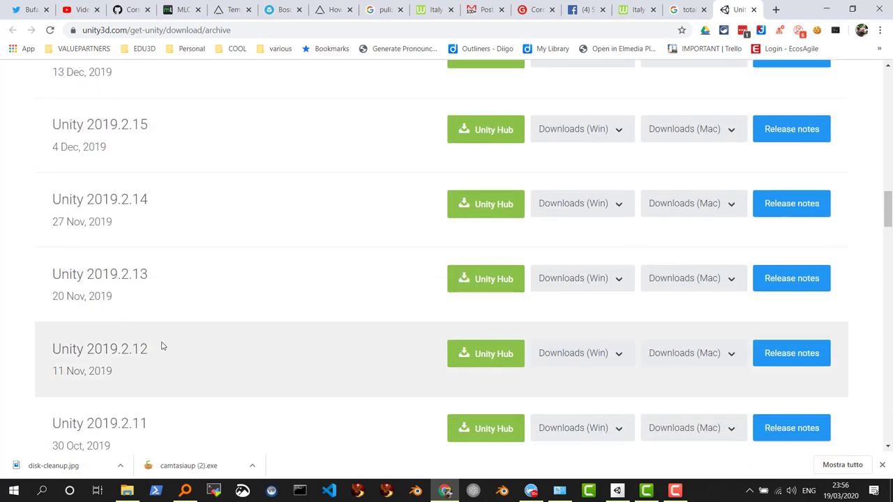
click(494, 354)
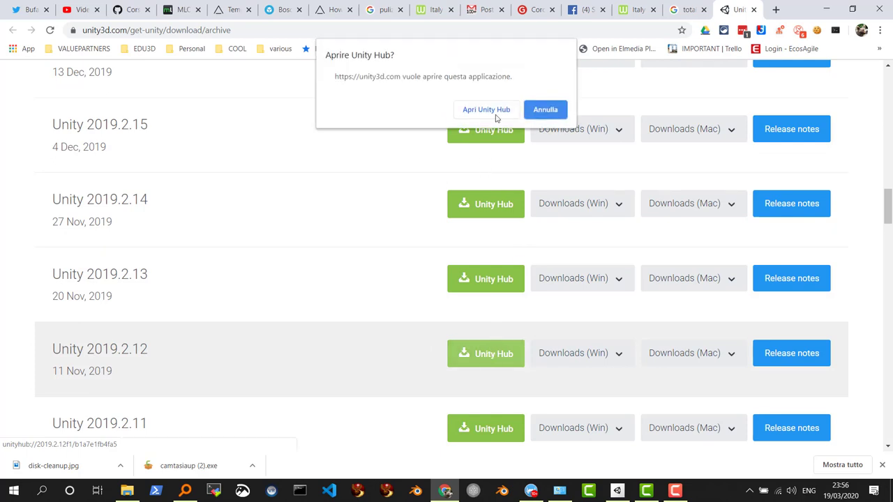
click(495, 113)
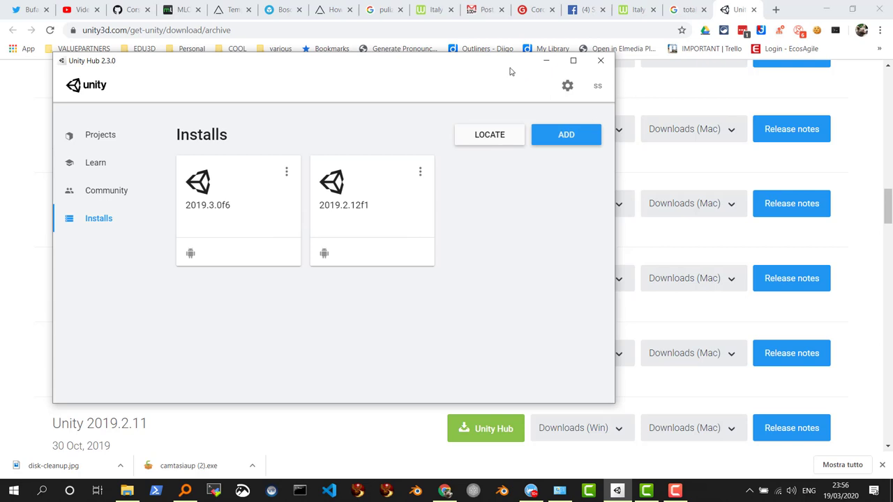
Search Google for 'altspacevr unity' in a new browser tab
drag(510, 71, 505, 104)
click(775, 10)
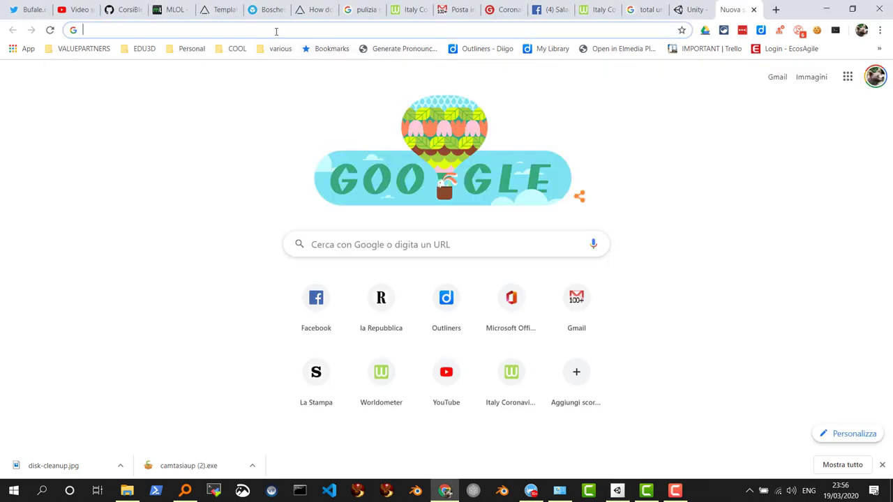
text(altspacevr )
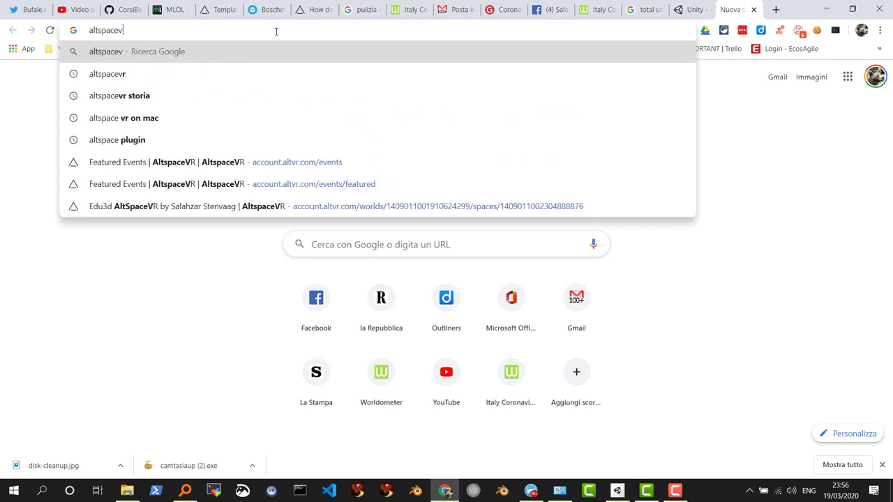
text(unit)
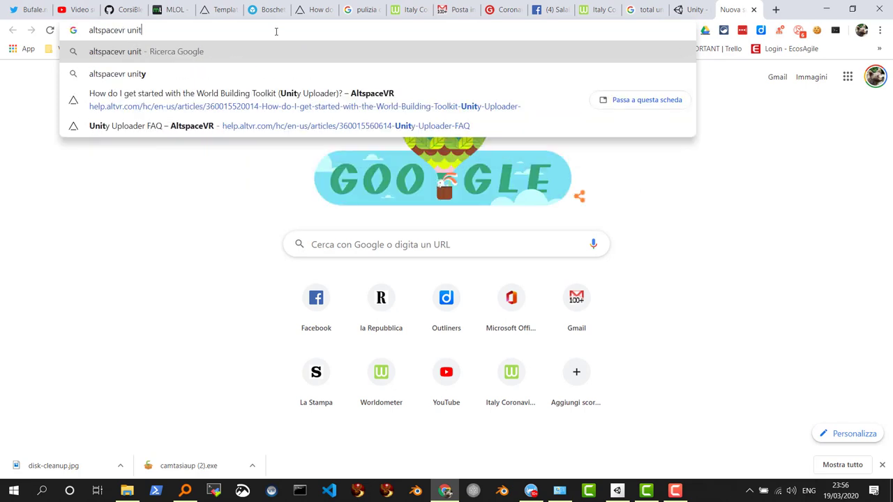
text(y)
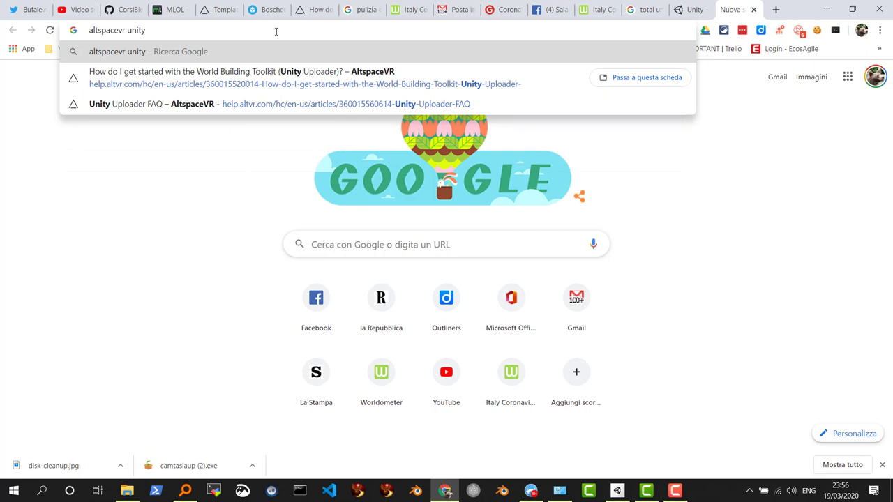
key(Return)
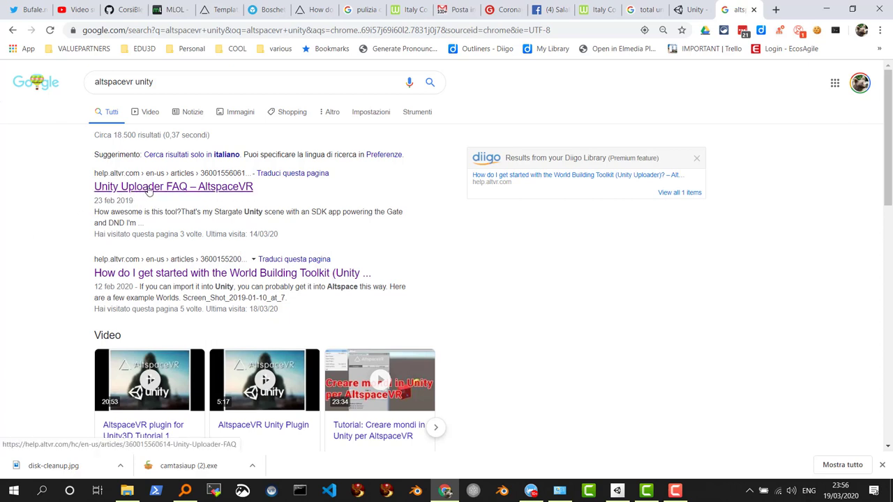
Open the World Building Toolkit guide and find the required Unity 2019.2.12f1 in Part 1: Setup
click(185, 274)
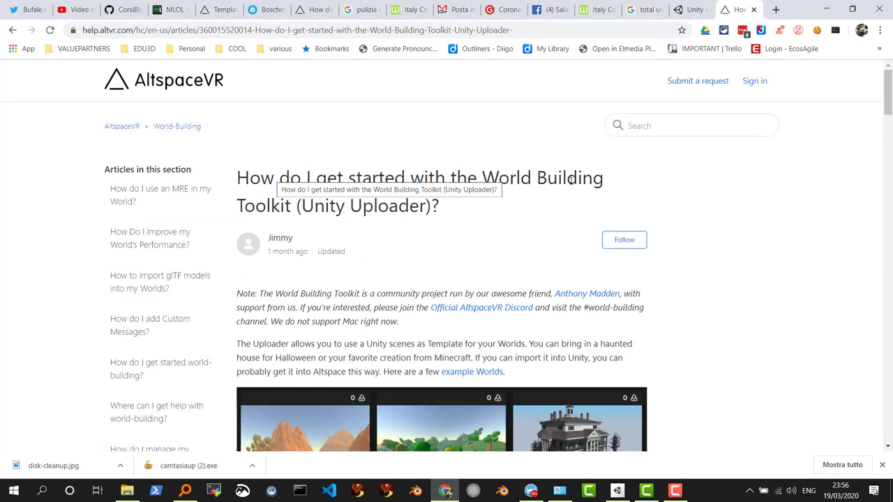
scroll(393, 227, down, 1)
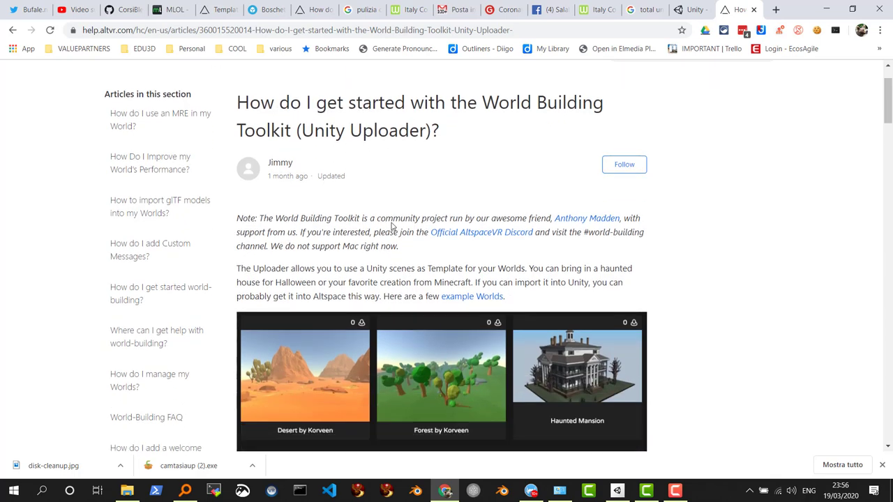
scroll(393, 226, down, 1)
scroll(393, 227, down, 3)
scroll(393, 227, down, 2)
scroll(419, 279, down, 2)
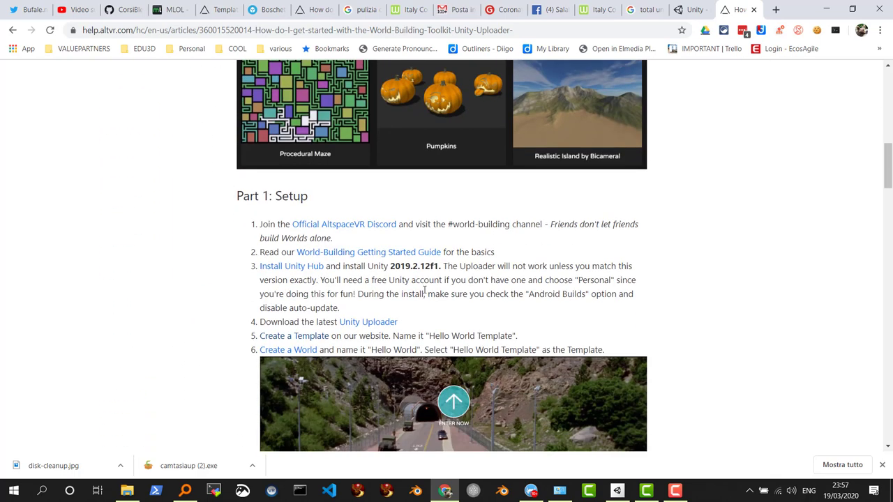
drag(388, 266, 445, 268)
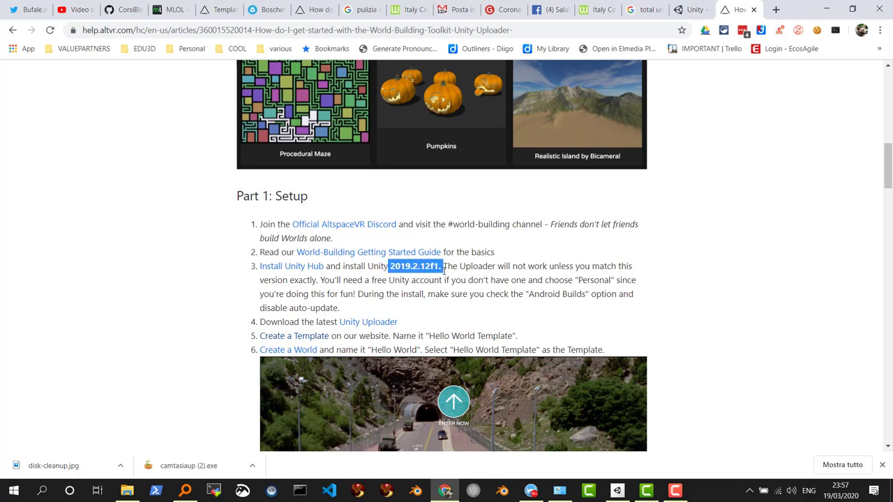
click(355, 291)
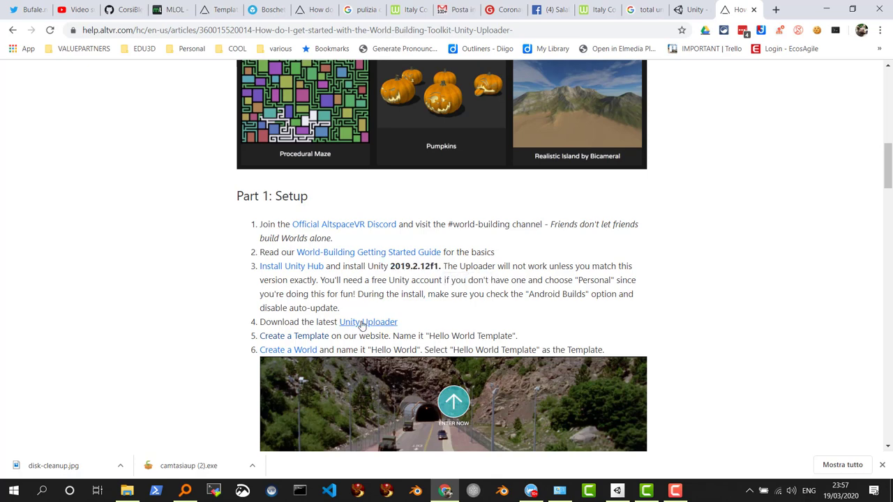
Download the Uploader-0.8.6 (4).unitypackage and show it in the Download folder
click(363, 323)
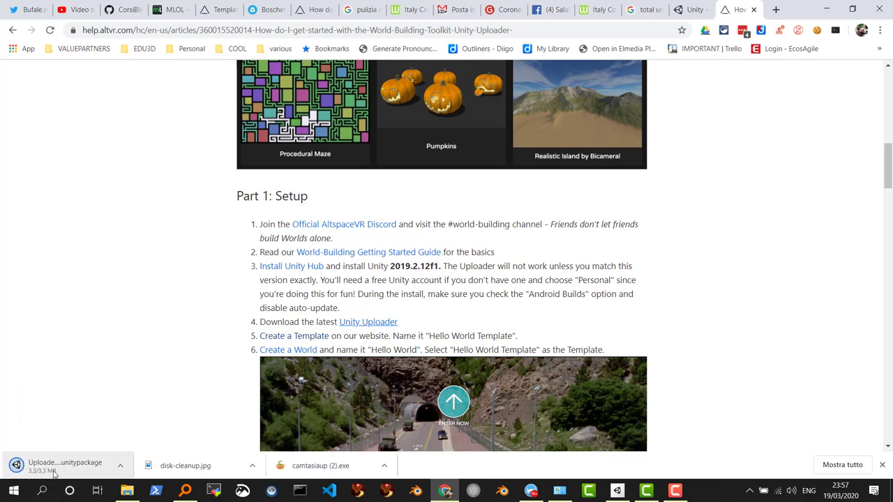
click(119, 467)
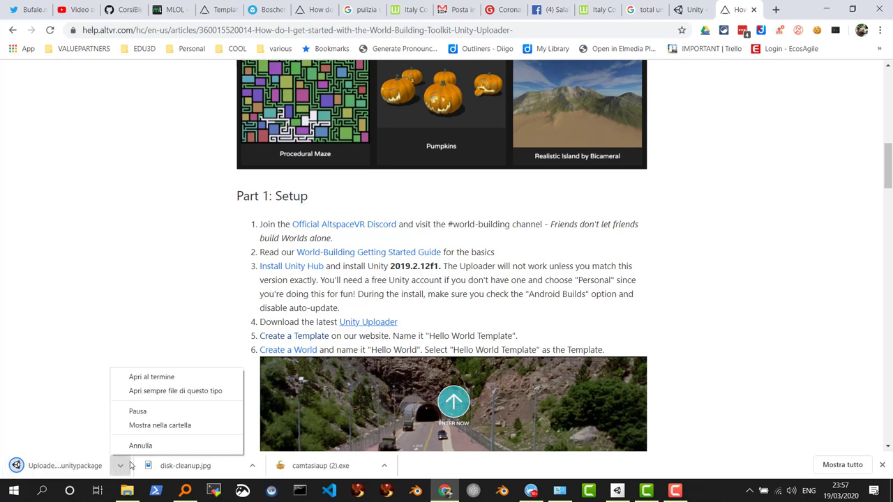
click(161, 425)
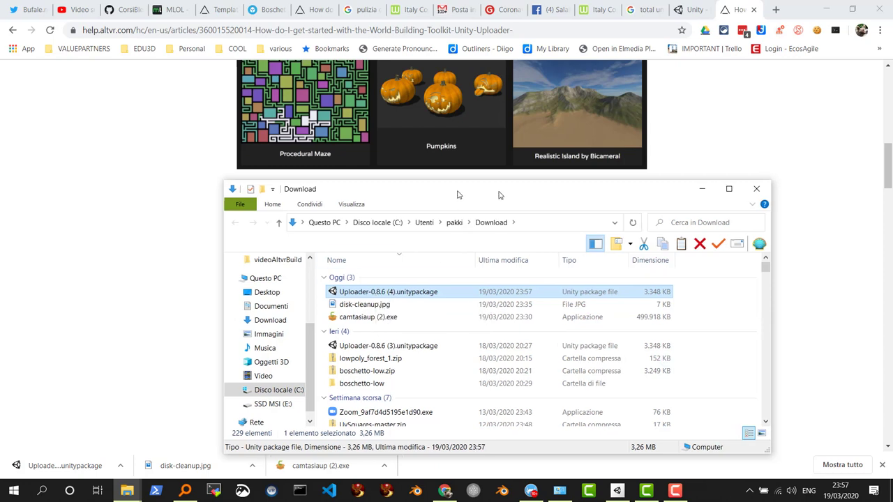
Move the Download folder window aside and return to Unity Hub's installed versions
drag(452, 194, 422, 170)
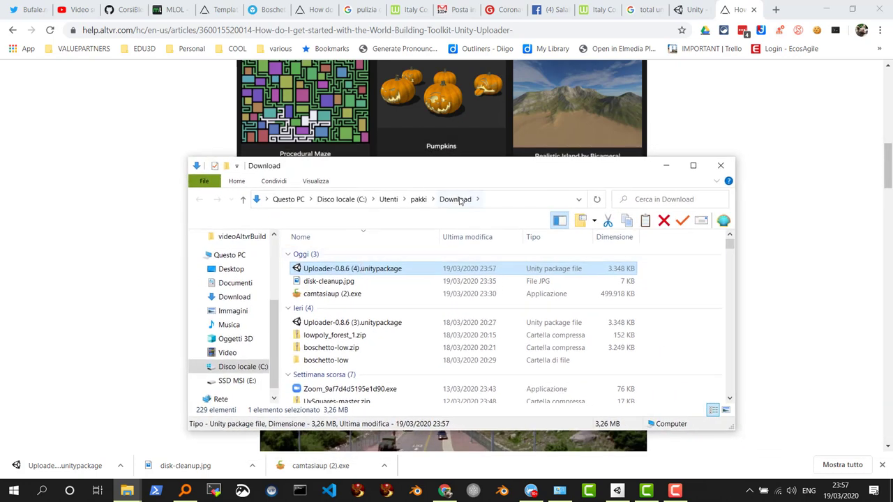
drag(540, 176, 430, 141)
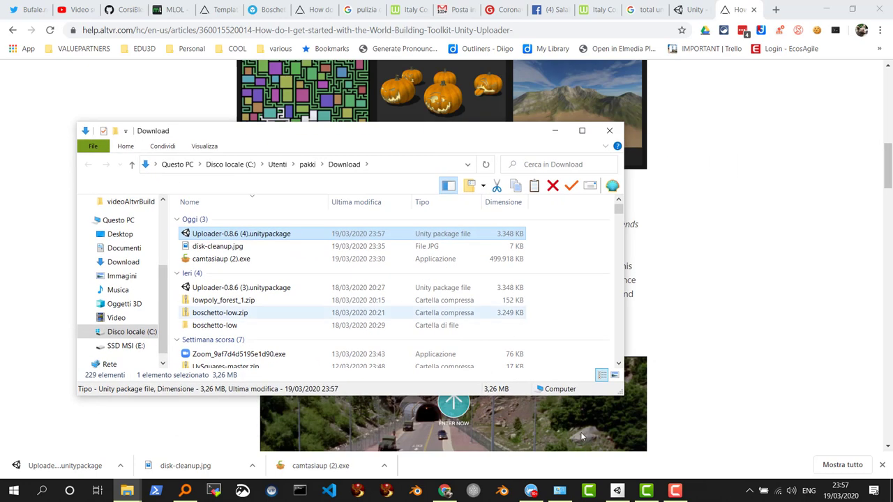
click(617, 490)
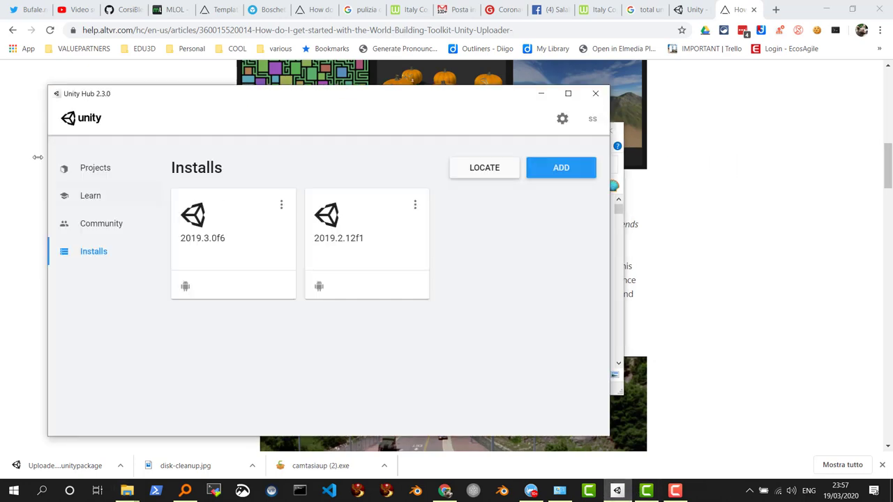
Start a 3D project on 2019.2.12f1, name it ScenaAltSpaceVR, and create it
click(109, 170)
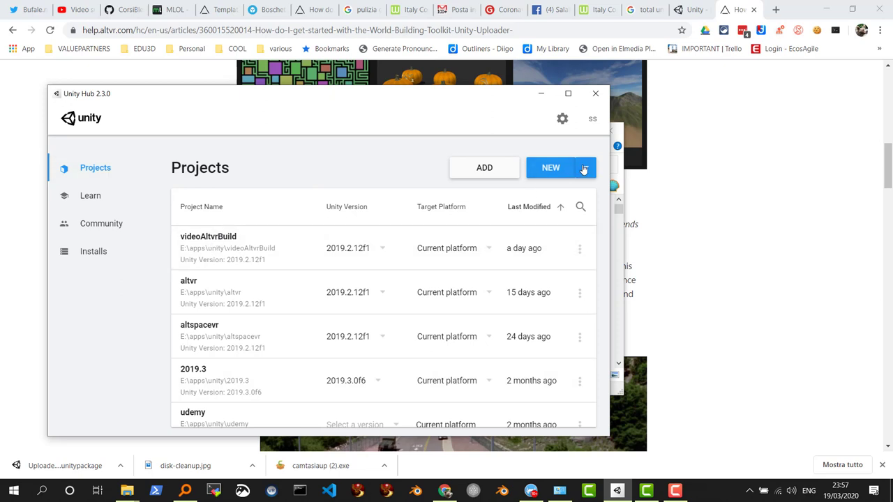
click(583, 170)
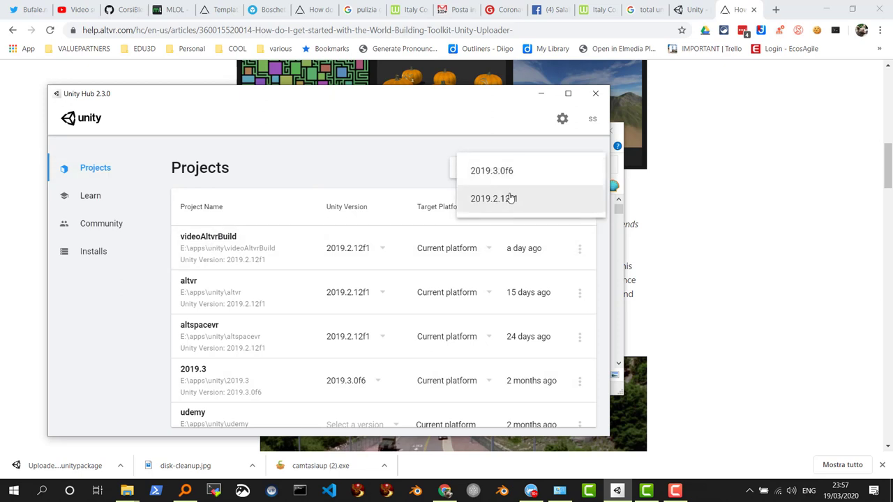
click(511, 198)
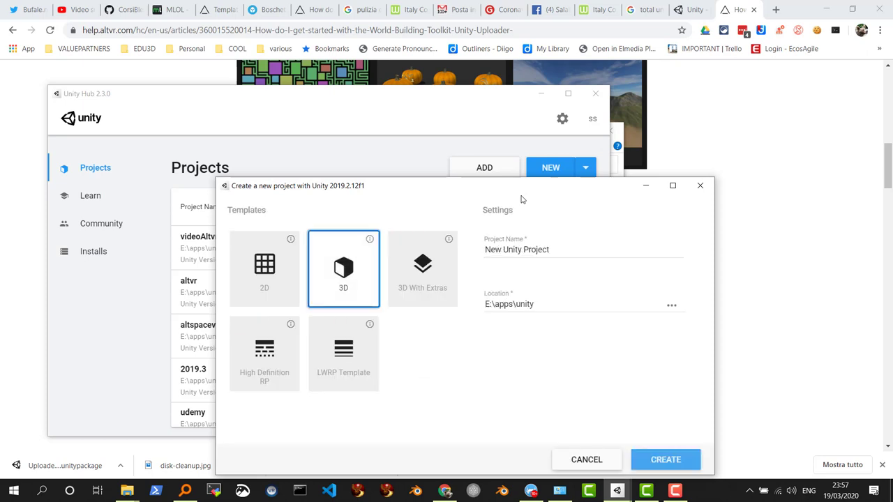
click(525, 249)
key(ctrl+a)
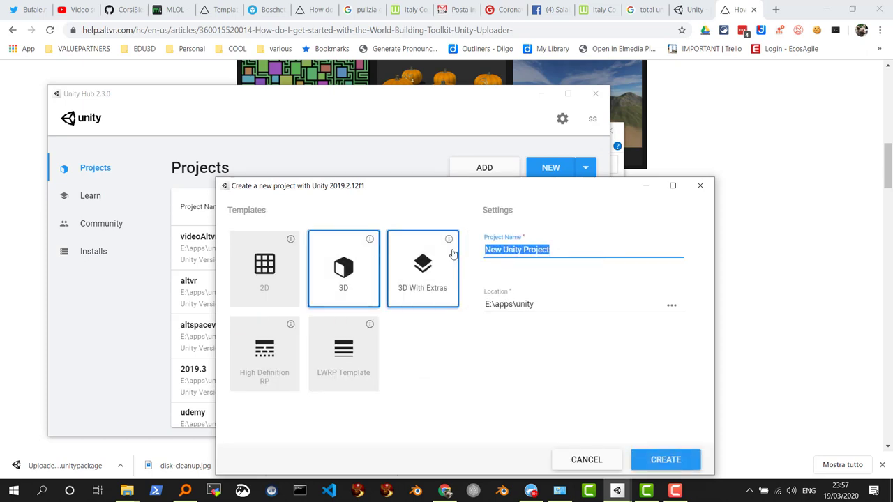
text(scena)
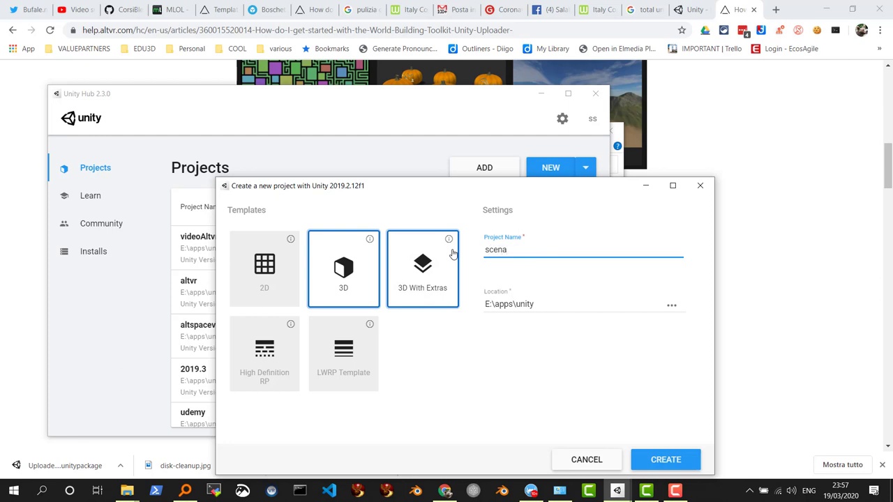
key(ctrl+a)
key(BackSpace)
text(Scen)
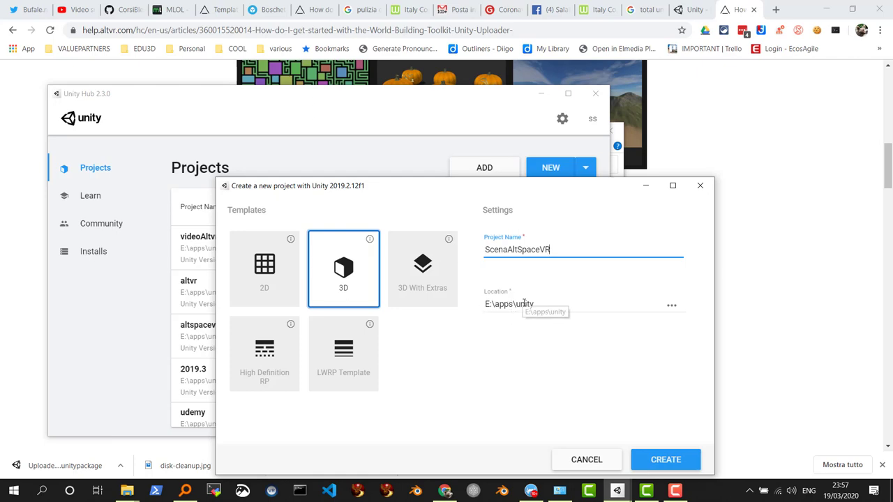
click(671, 463)
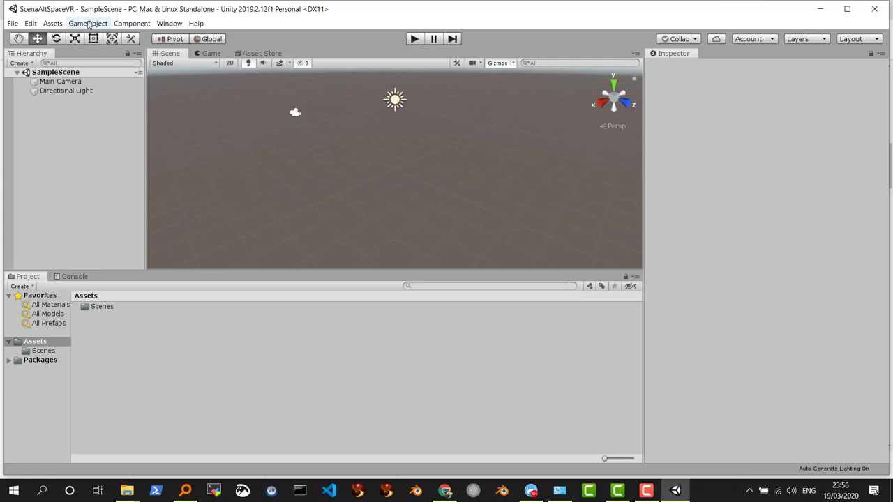
Once the editor loads, open the Assets menu to reach Import Package
click(57, 27)
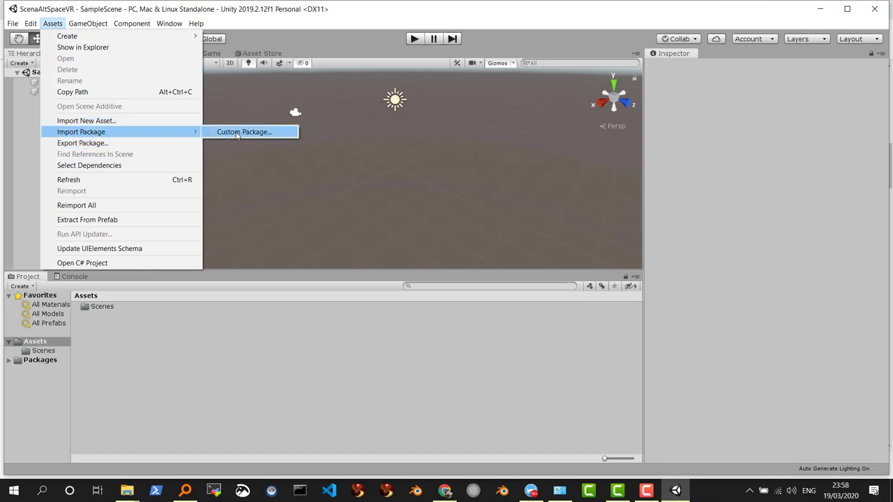
Import Uploader-0.8.6 (4).unitypackage from Download as a custom package, with all its contents
mouse_move(118, 131)
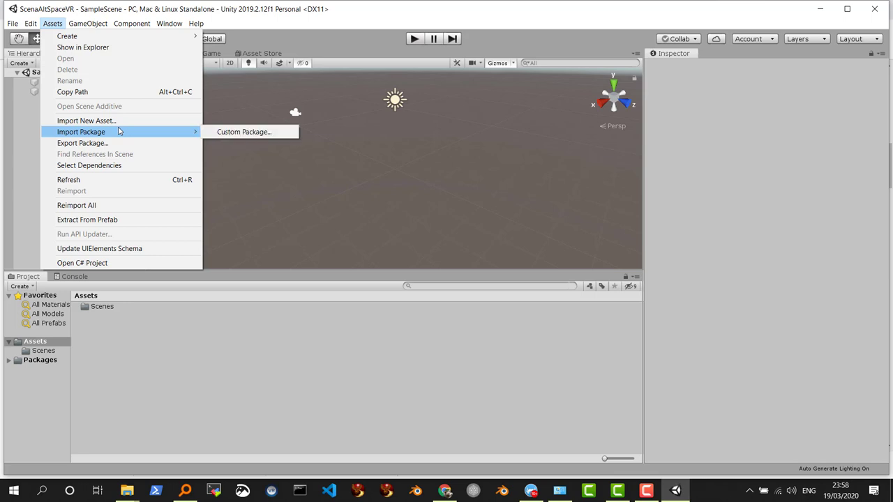
click(236, 133)
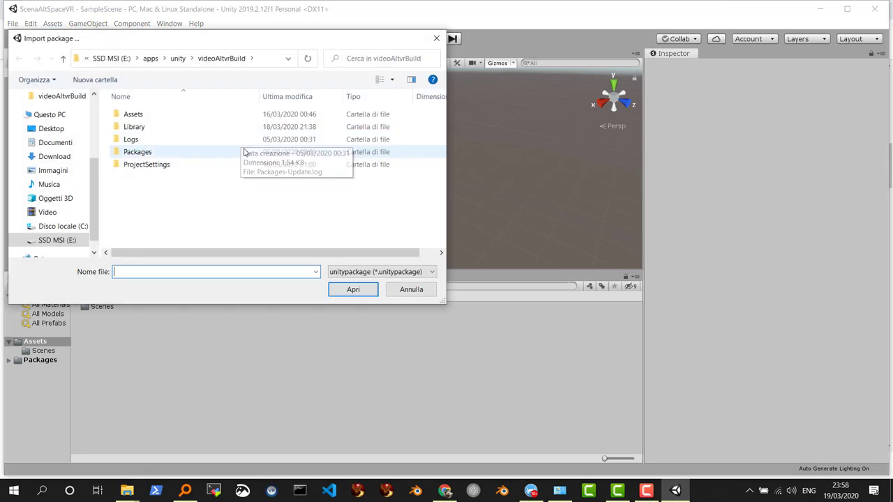
click(57, 157)
click(169, 130)
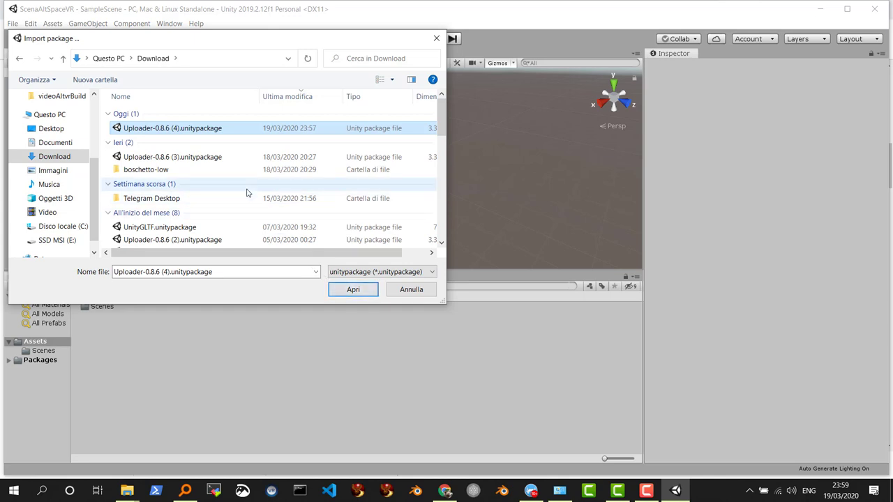
click(353, 290)
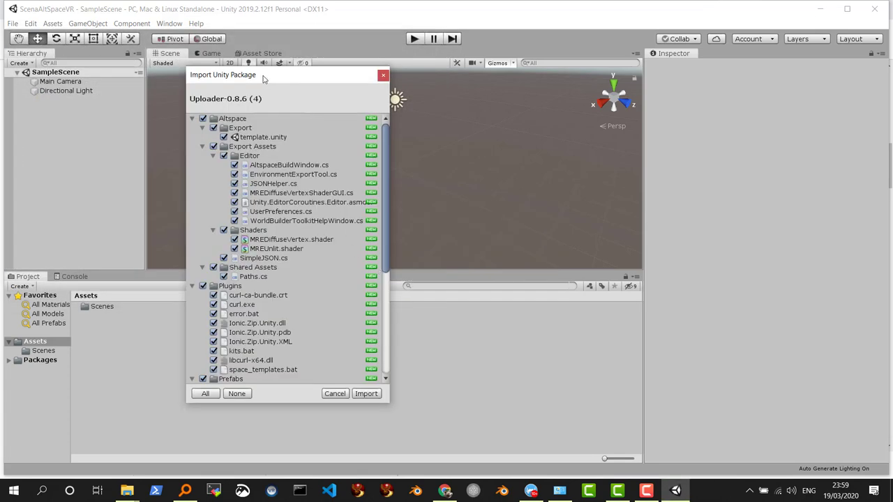
drag(263, 77, 277, 75)
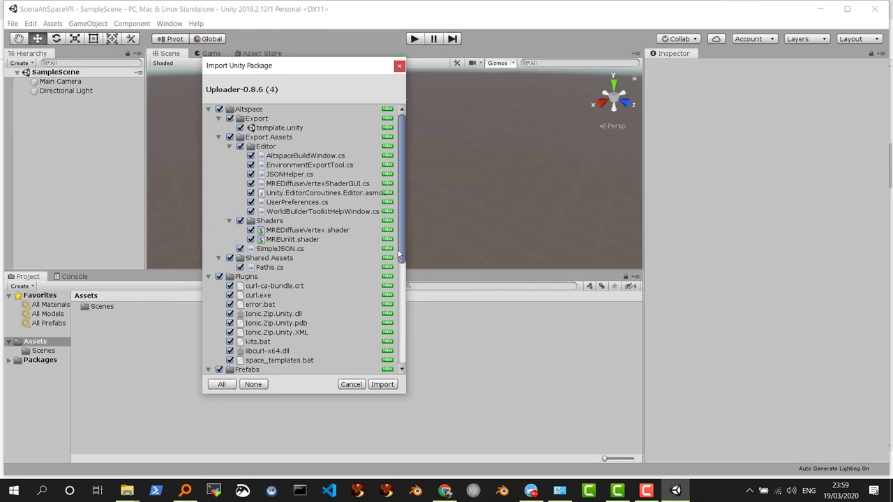
click(382, 385)
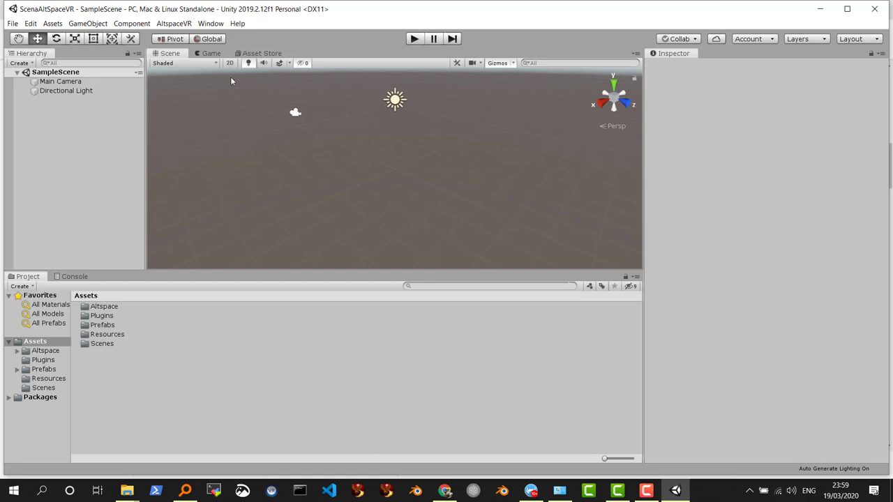
Open AltspaceVR > Build Settings and dock its login panel beside the Inspector
click(173, 25)
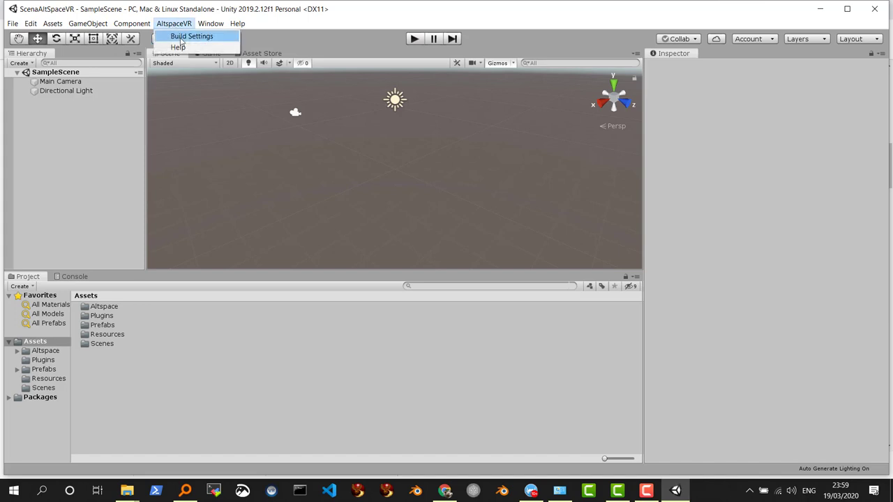
click(180, 38)
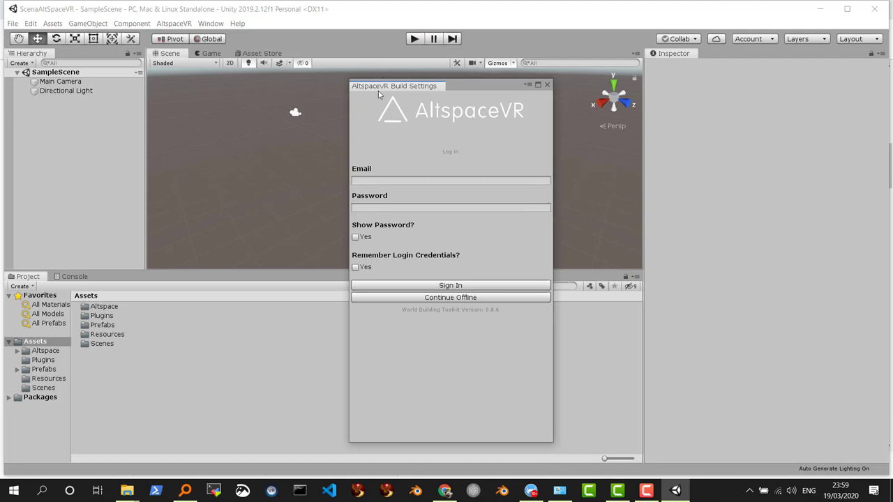
mouse_move(480, 88)
mouse_down()
mouse_move(367, 129)
mouse_move(413, 98)
mouse_up()
click(380, 186)
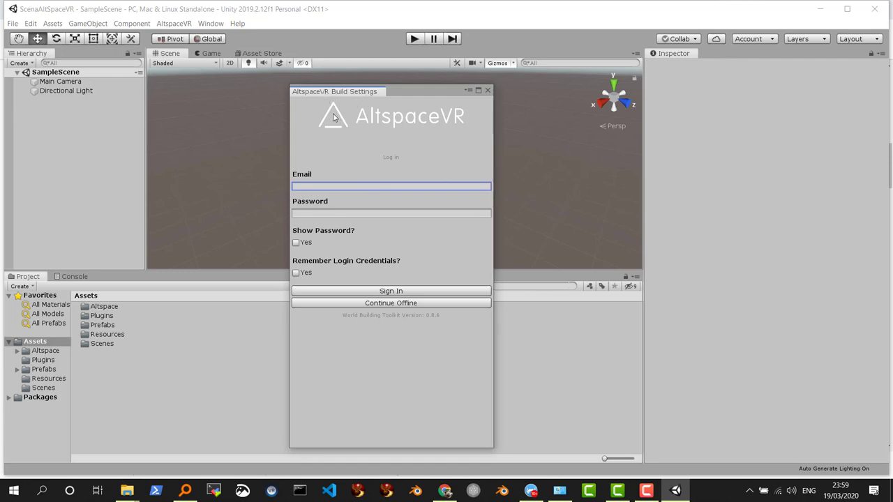
mouse_move(322, 93)
mouse_down()
mouse_move(349, 112)
mouse_move(719, 59)
mouse_up()
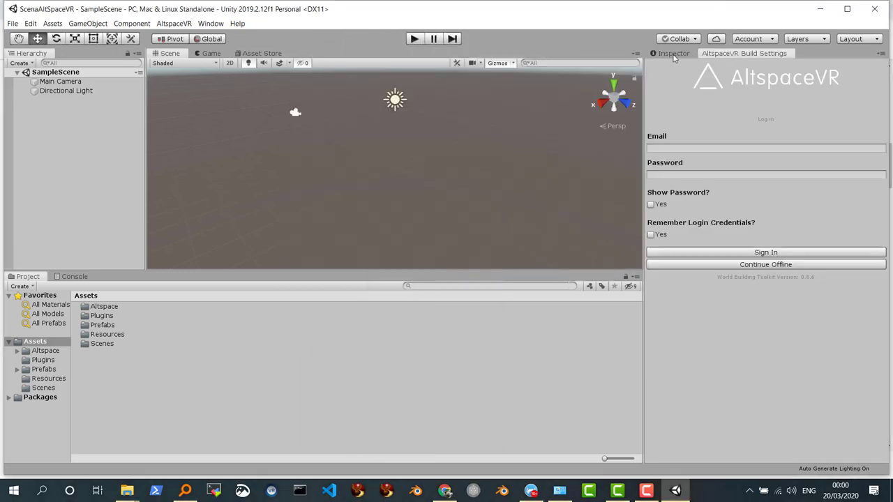
Enter the account e-mail in the AltspaceVR Build Settings login
click(673, 55)
click(739, 54)
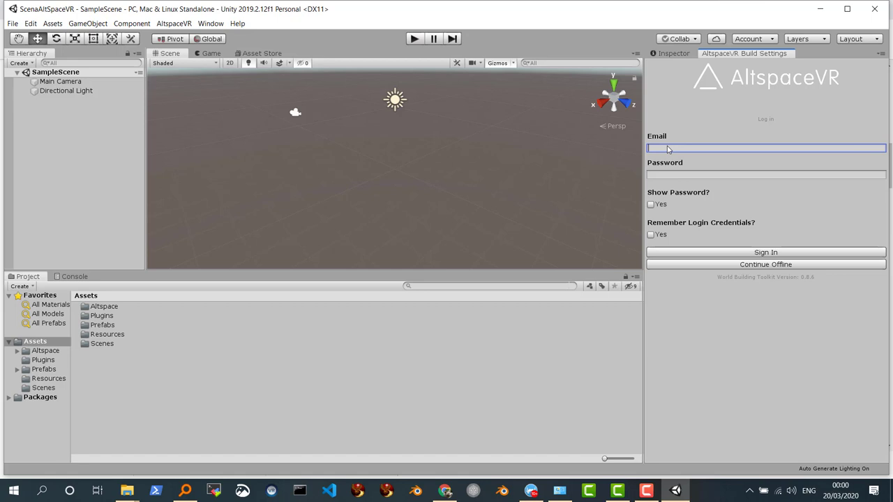
key(Return)
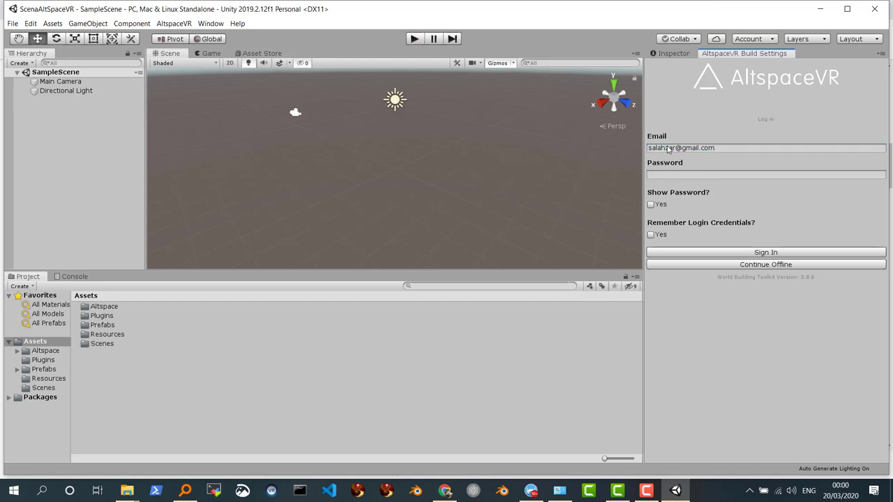
Enter the account password, set Remember Login Credentials to Yes, and sign in
click(663, 176)
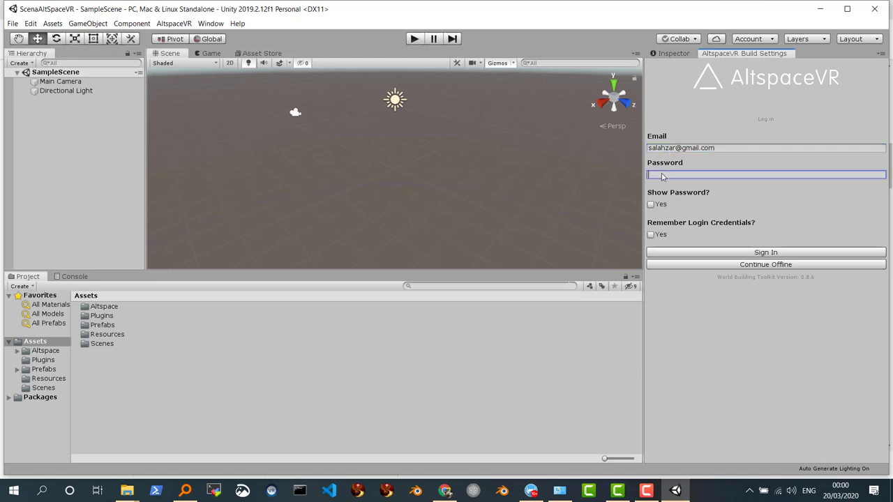
text(********)
click(652, 235)
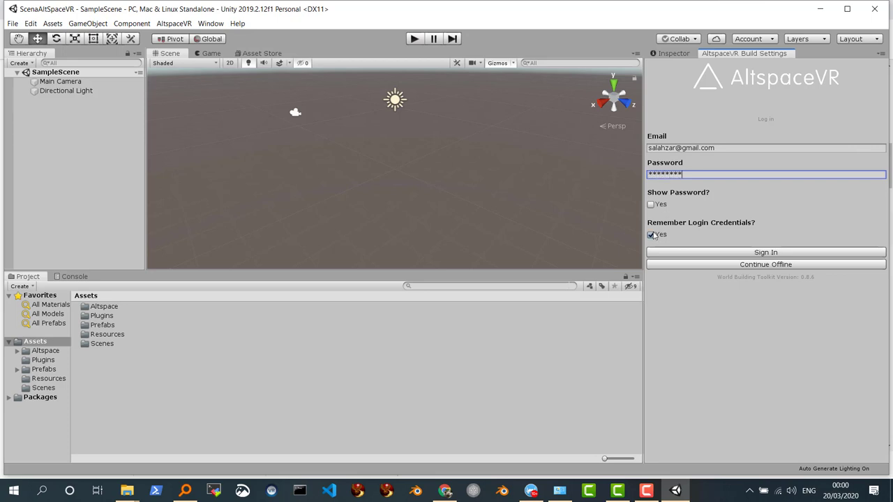
click(772, 255)
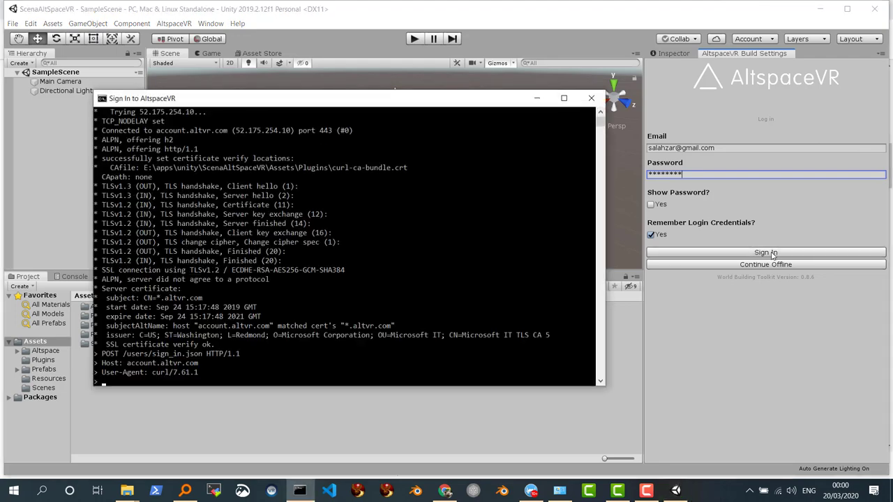